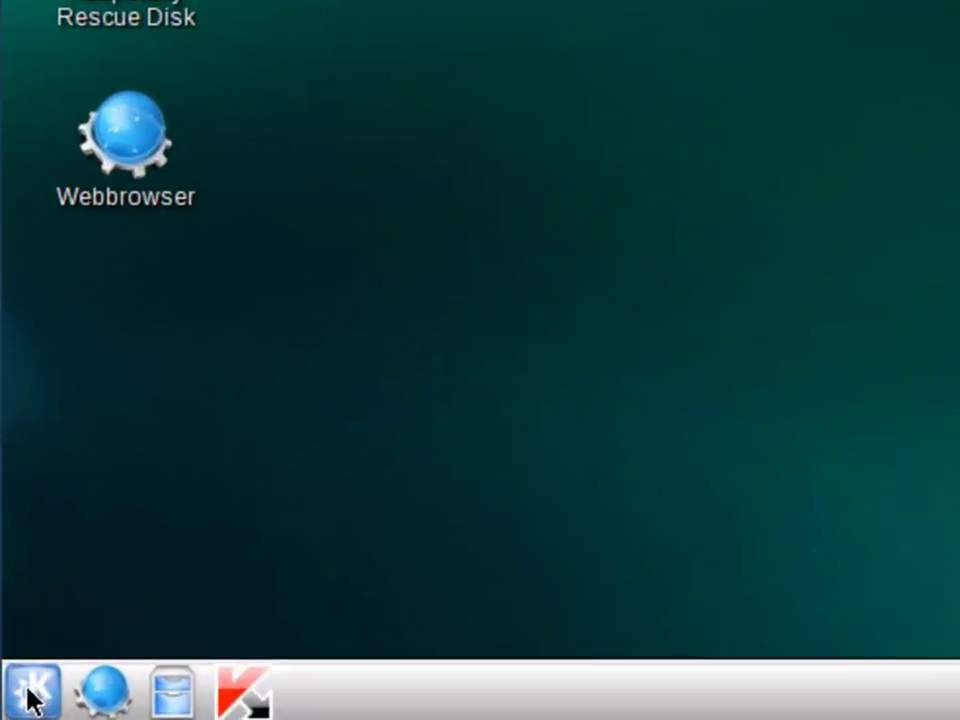
Open Kaspersky Rescue Disk and include drive C: in the objects to scan
click(11, 702)
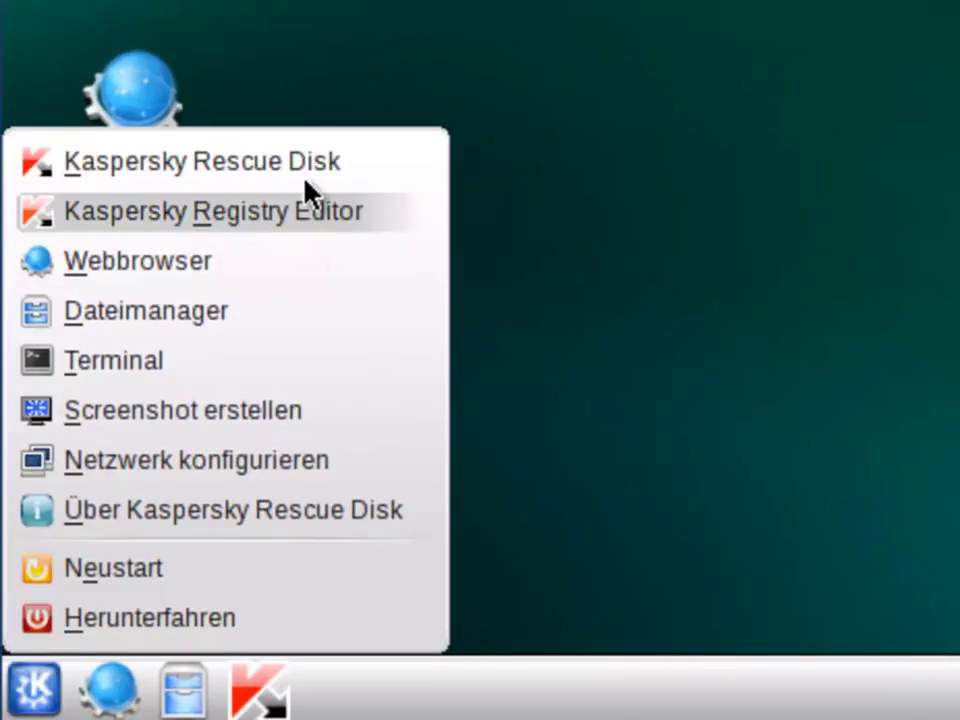
click(307, 173)
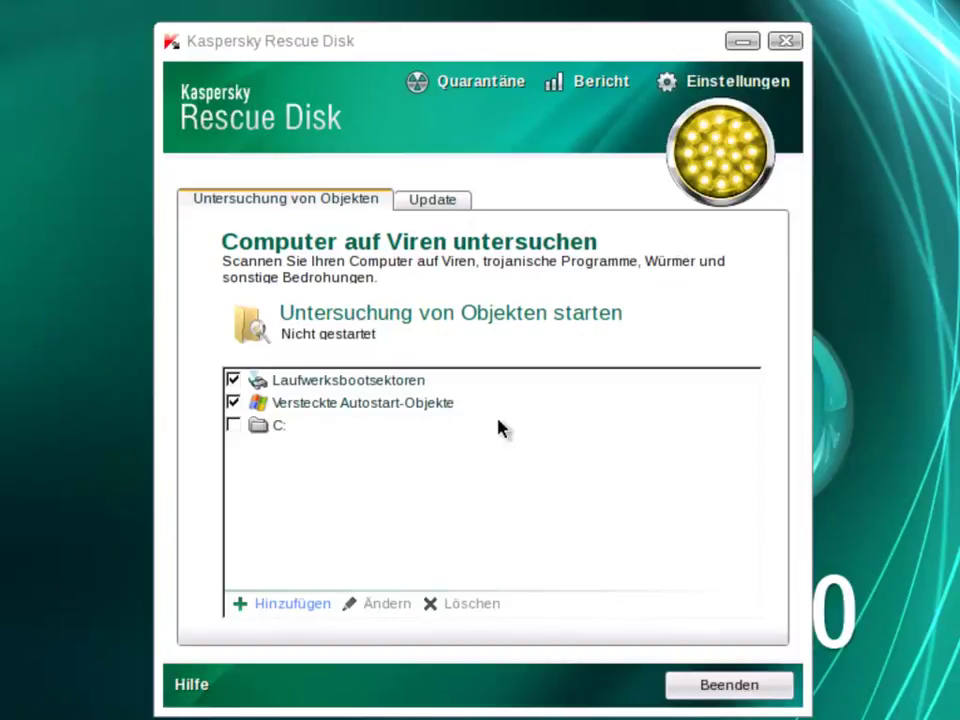
click(236, 430)
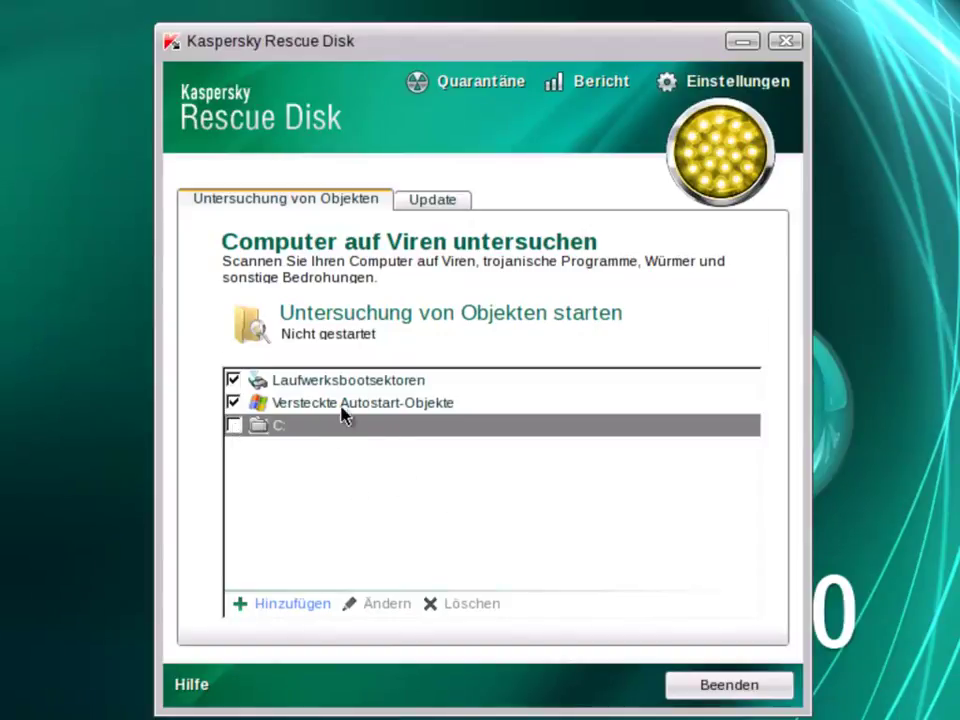
click(233, 428)
Start the update of the Kaspersky Rescue Disk virus databases
click(414, 205)
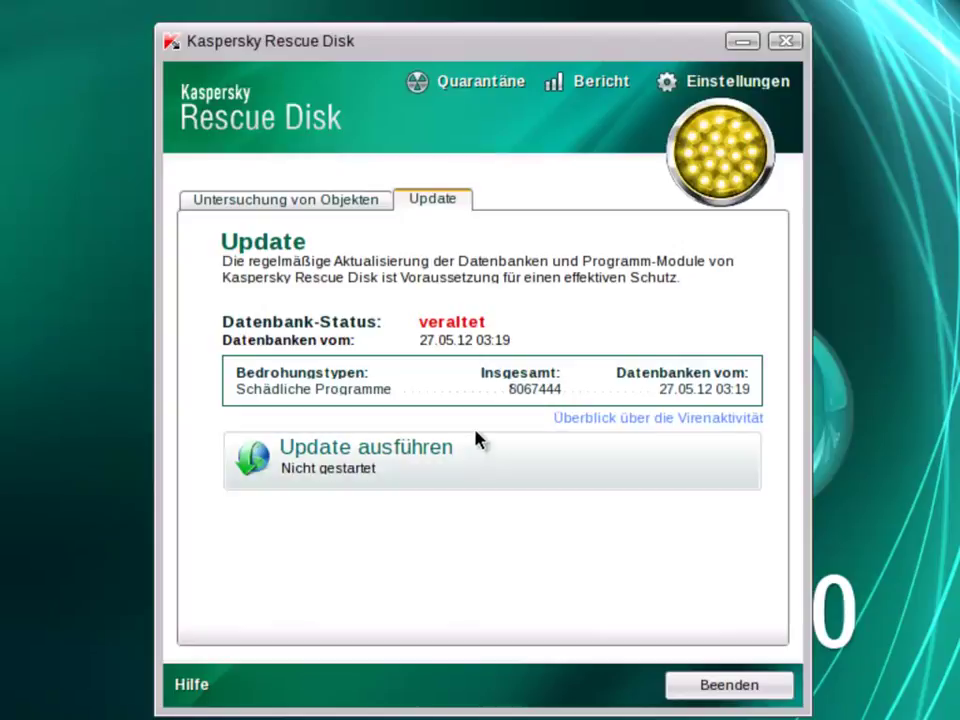
click(466, 461)
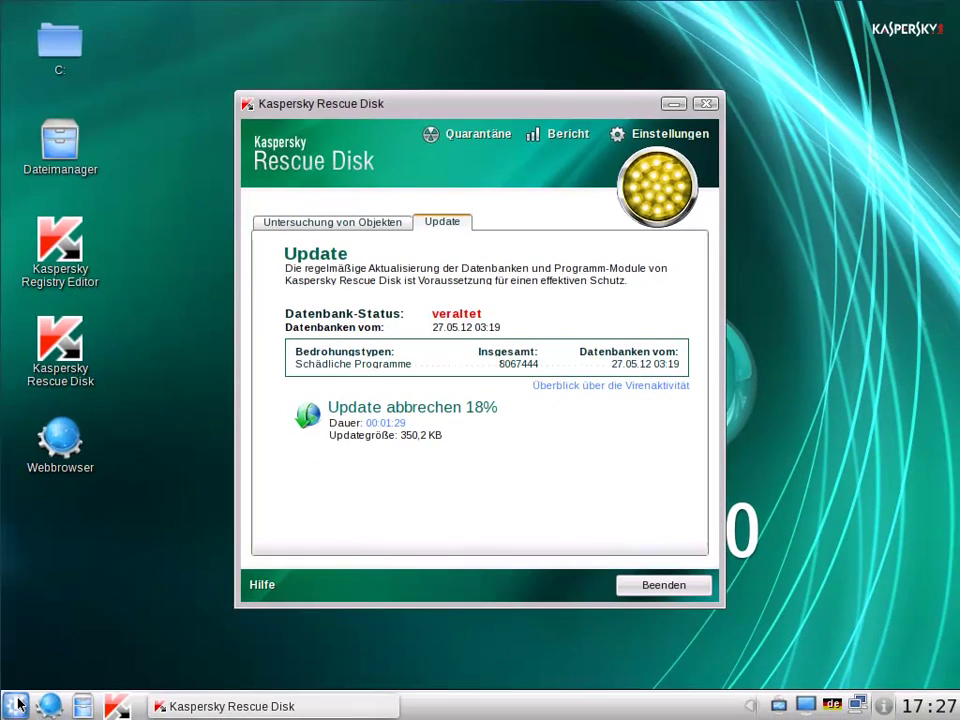
Open a terminal and run the windowsunlocker command
click(17, 705)
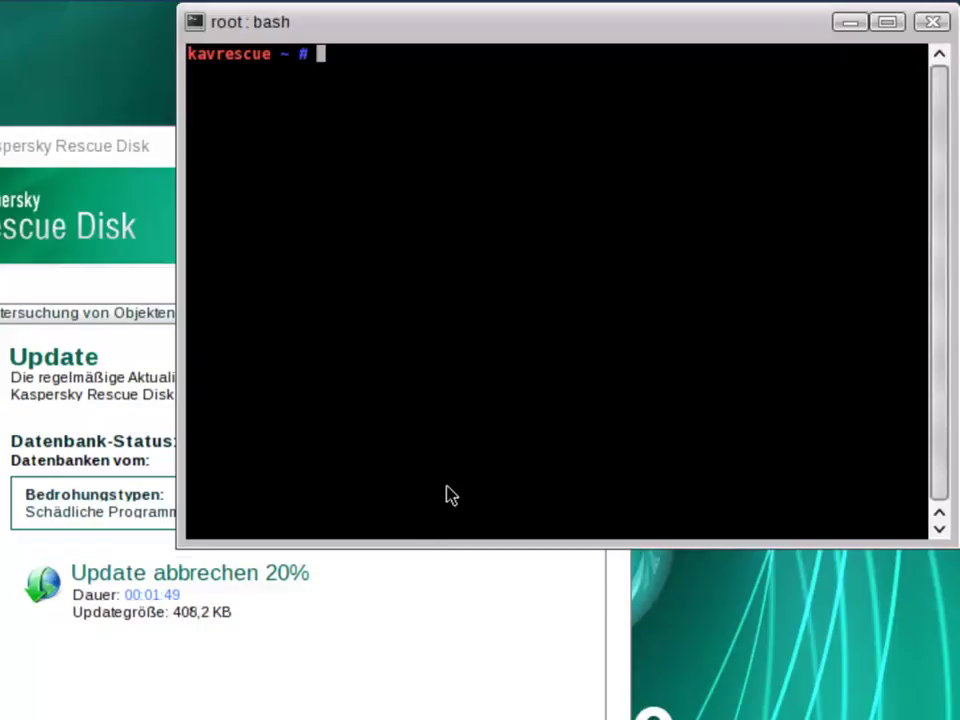
text(windowsun)
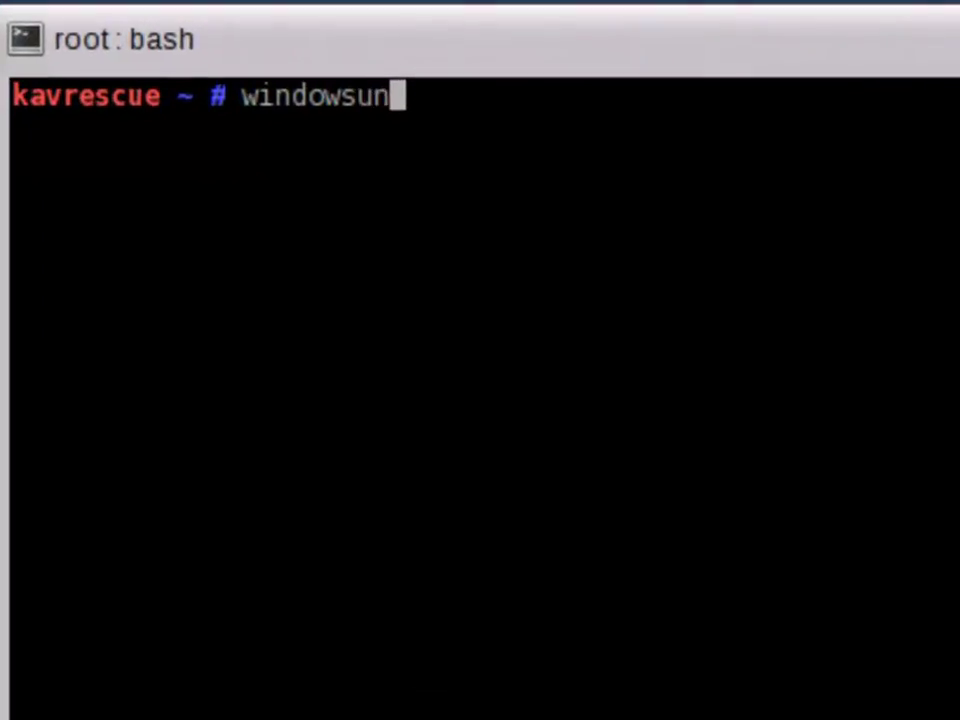
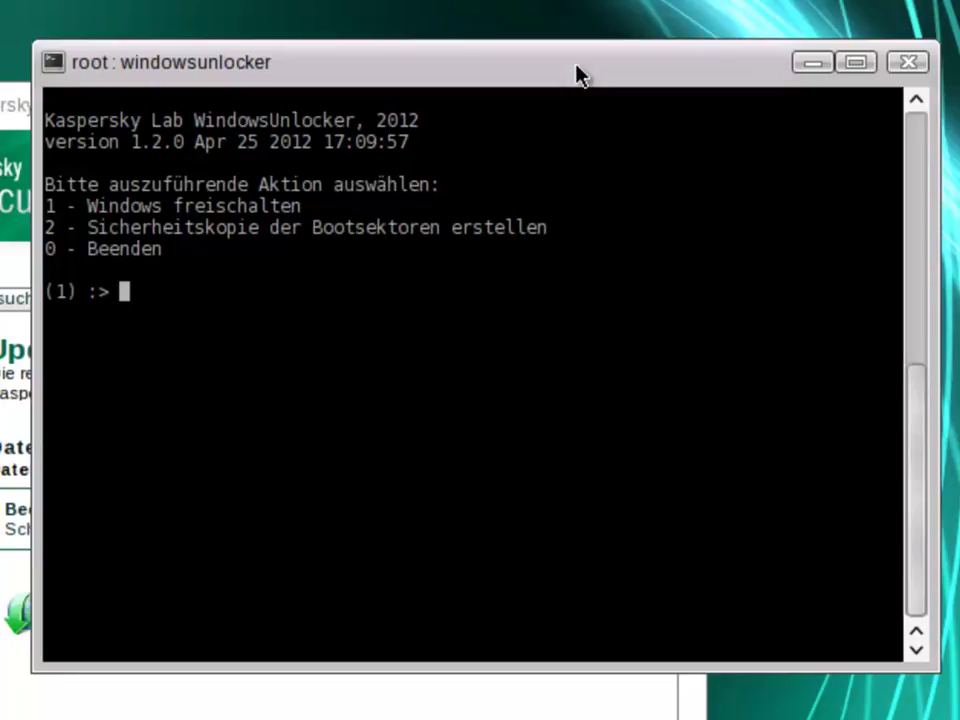
Unlock Windows with WindowsUnlocker action 1 (Windows freischalten), and exit the tool with action 0 (Beenden)
key(End)
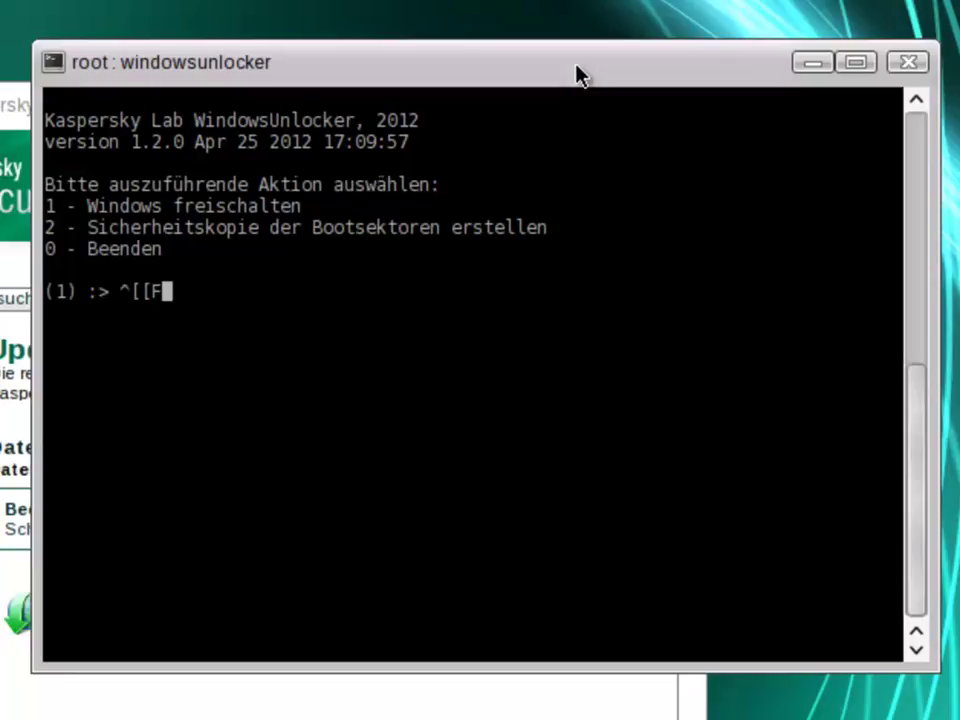
key(BackSpace)
key(BackSpace)
key(BackSpace)
key(End)
key(BackSpace)
key(BackSpace)
key(BackSpace)
text(1)
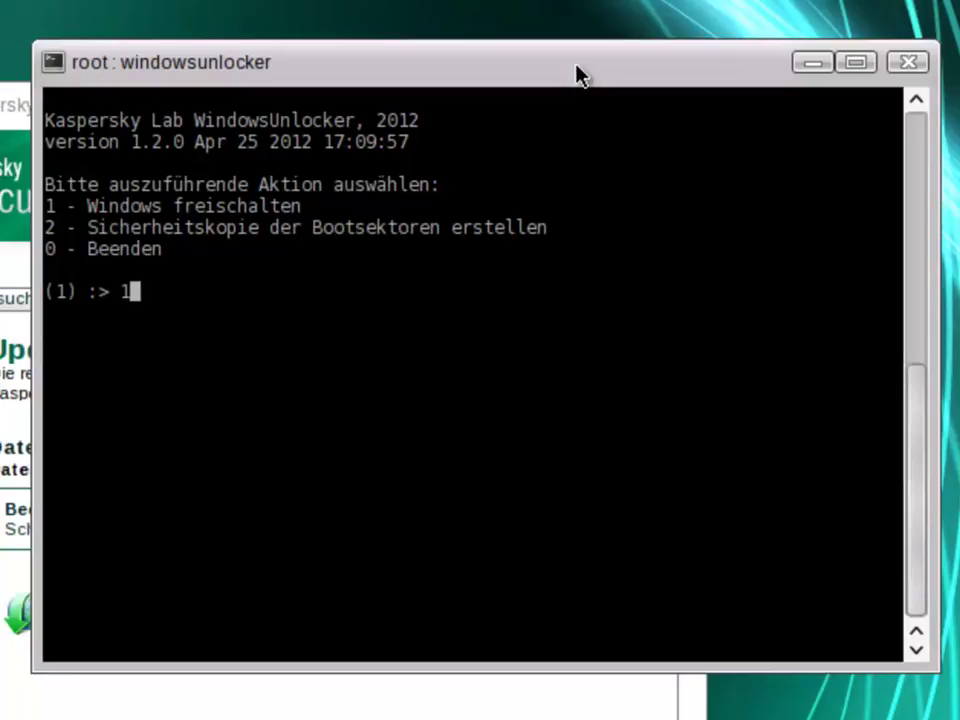
key(Return)
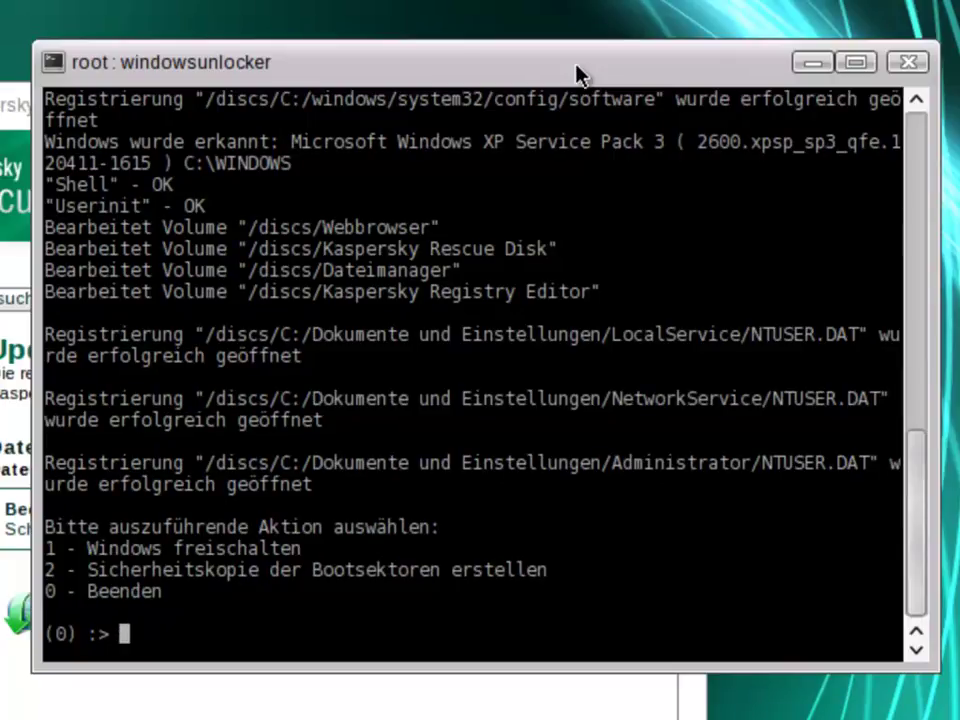
text(0)
key(Return)
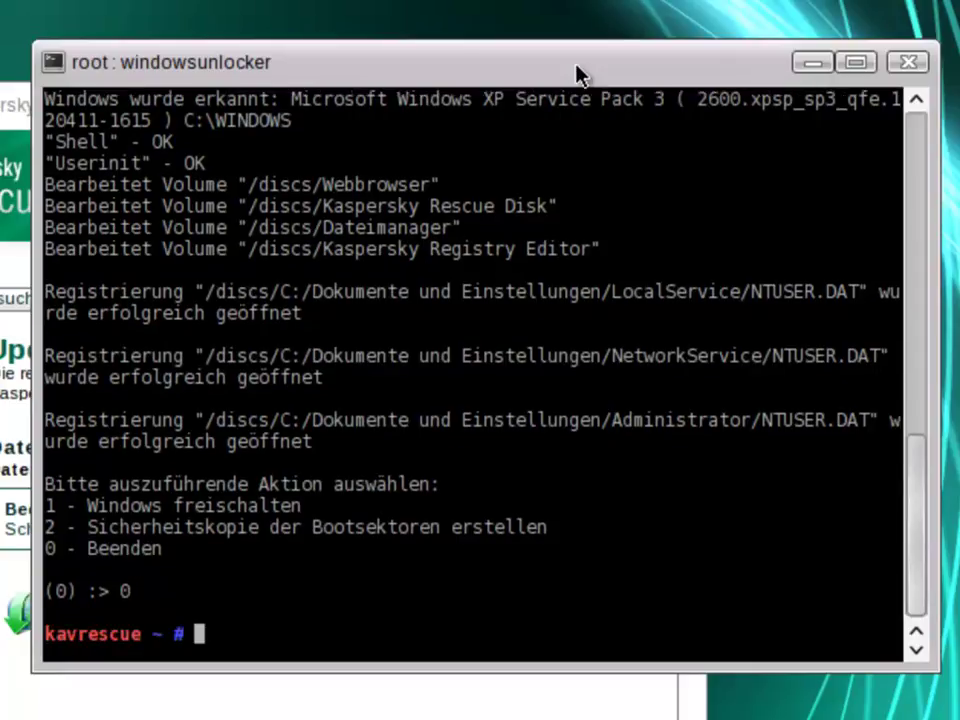
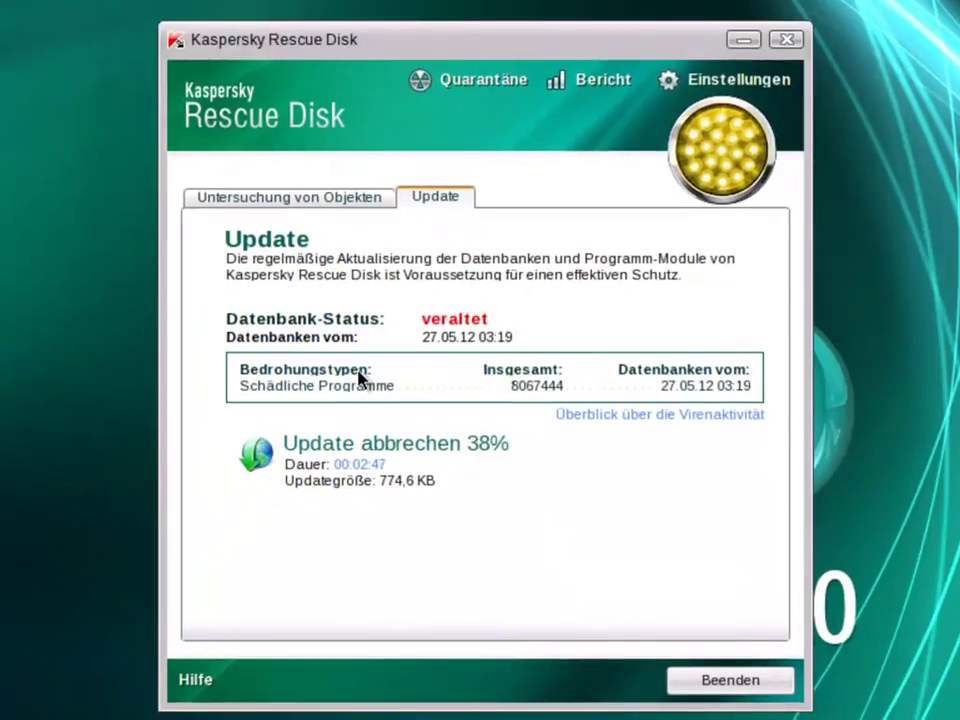
click(318, 202)
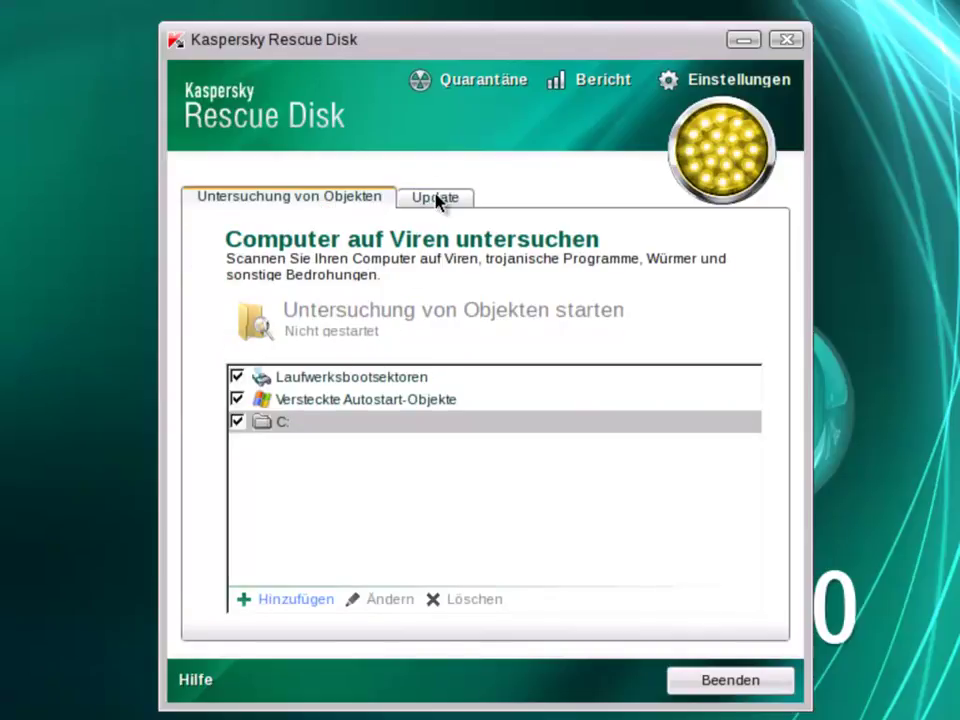
click(437, 200)
click(280, 195)
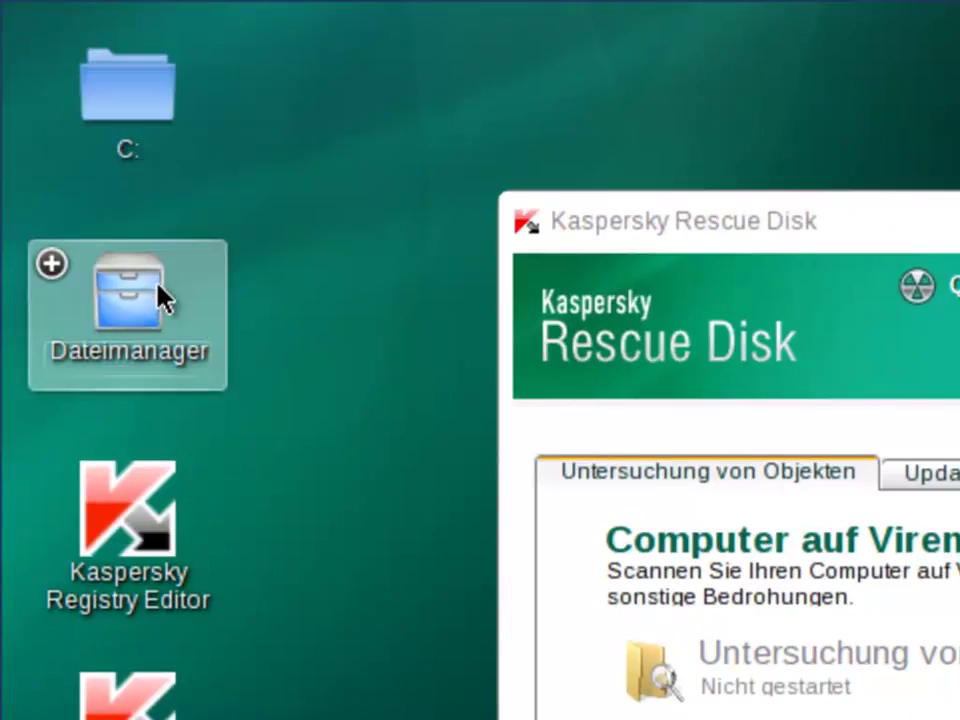
Browse in the file manager to the Eigene Dateien folder under C:, Dokumente und Einstellungen, Administrator
click(159, 290)
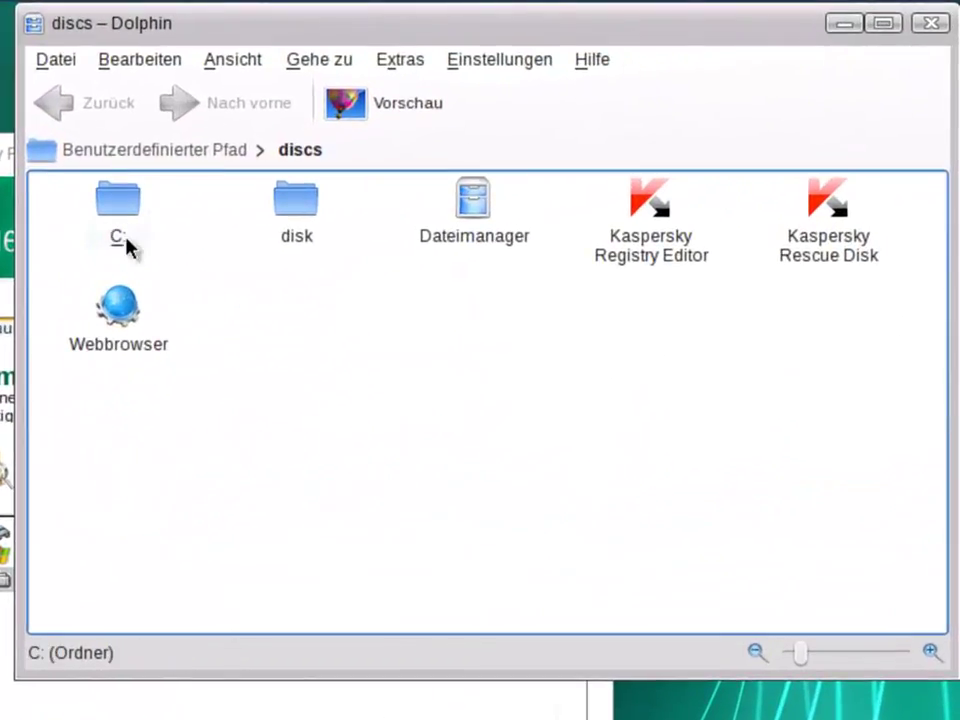
click(127, 247)
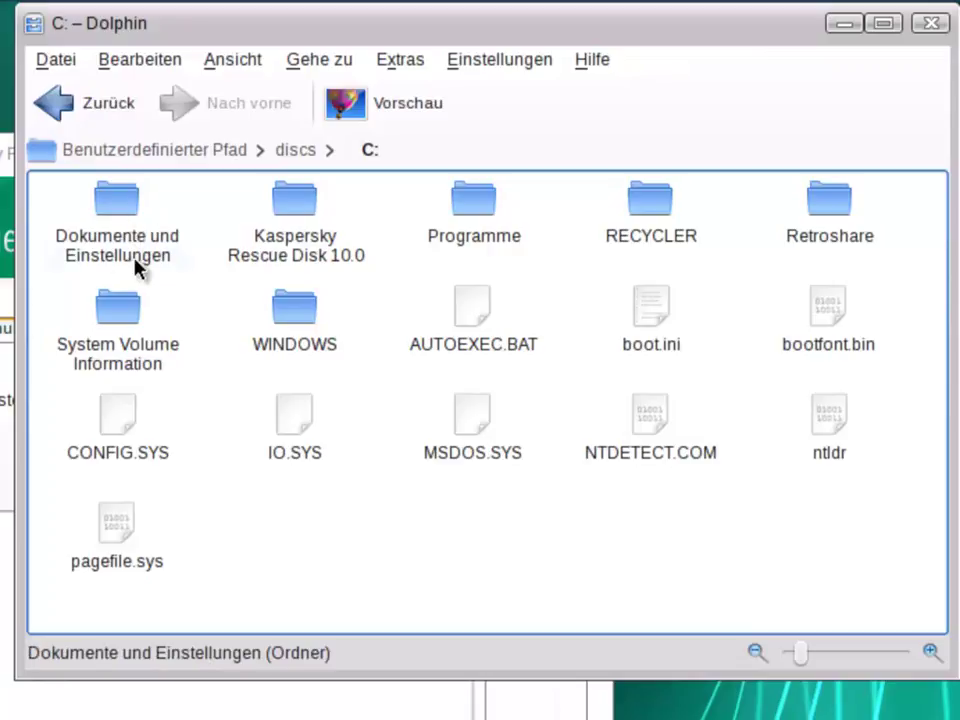
click(135, 253)
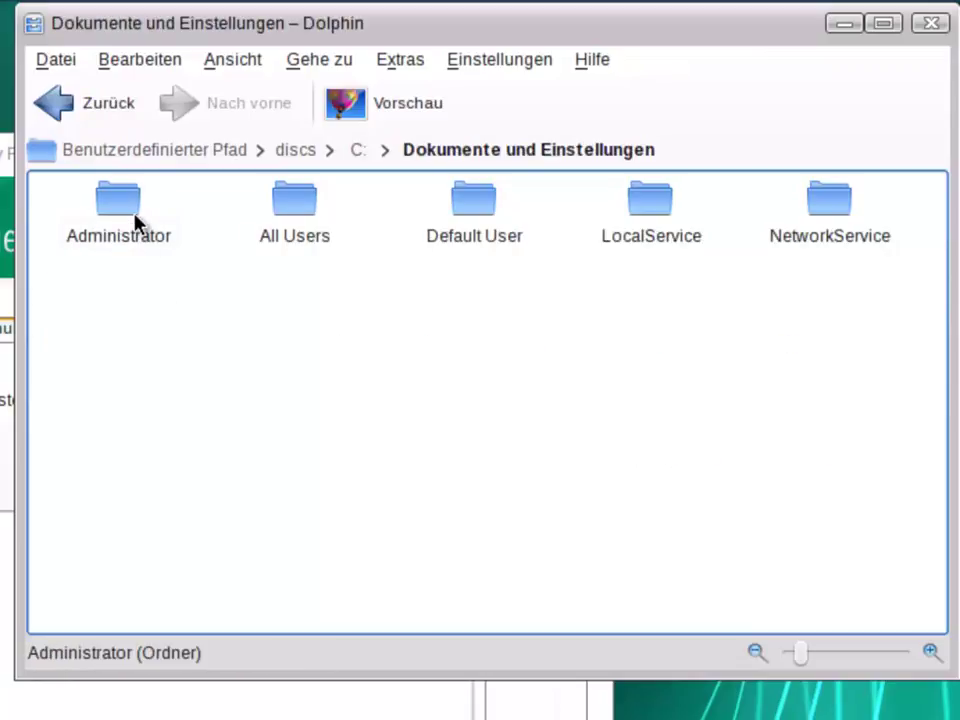
click(136, 222)
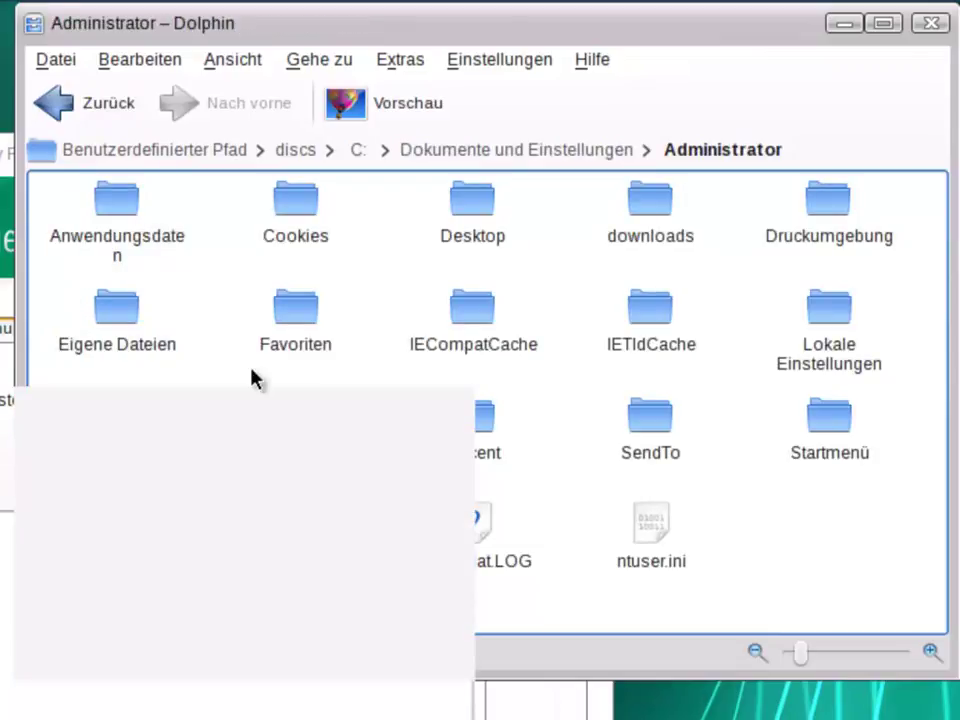
click(448, 372)
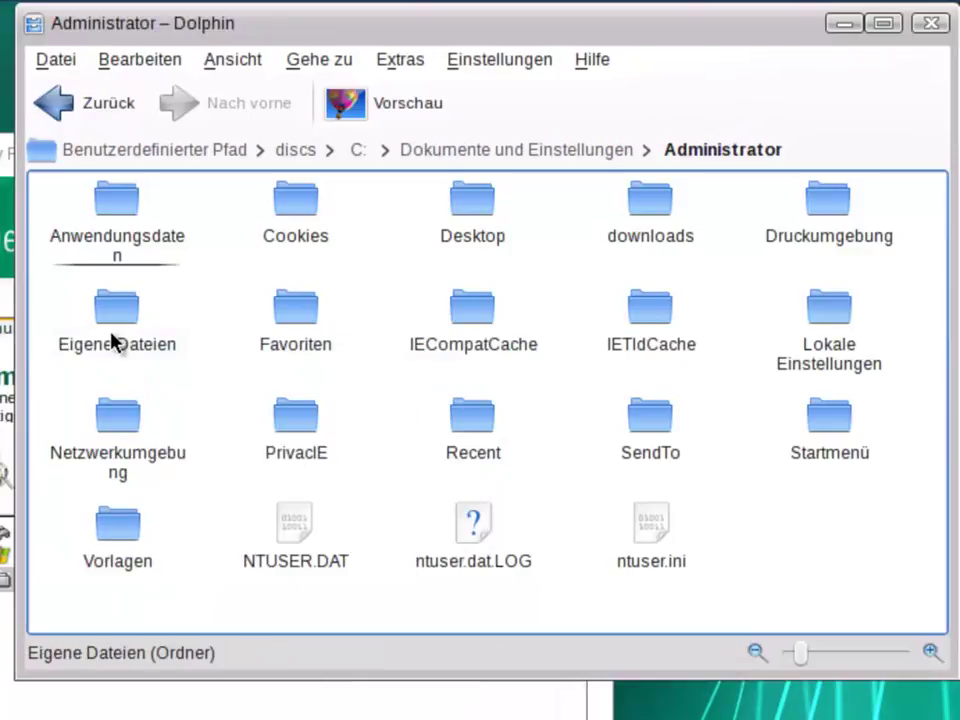
click(111, 336)
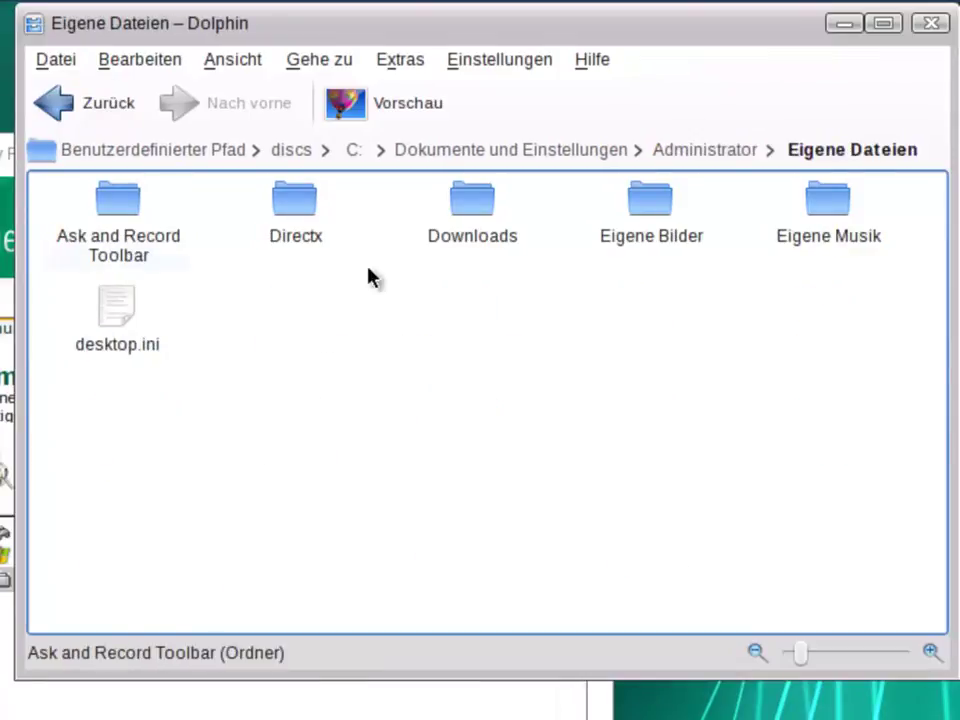
Return to the discs folder, select the disk folder and close the file manager
click(309, 157)
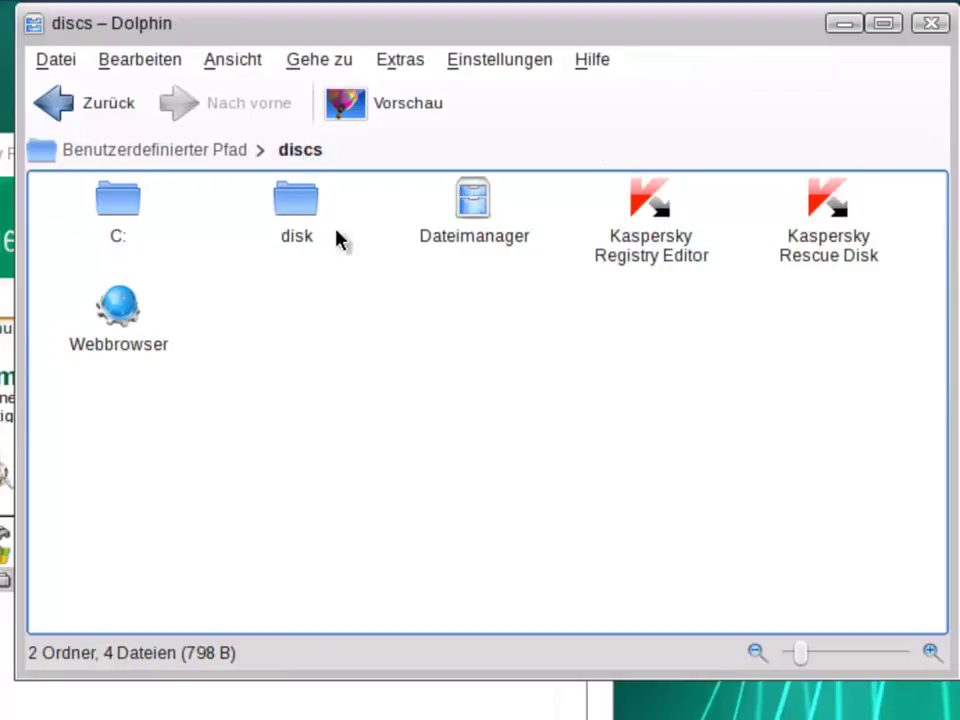
click(306, 208)
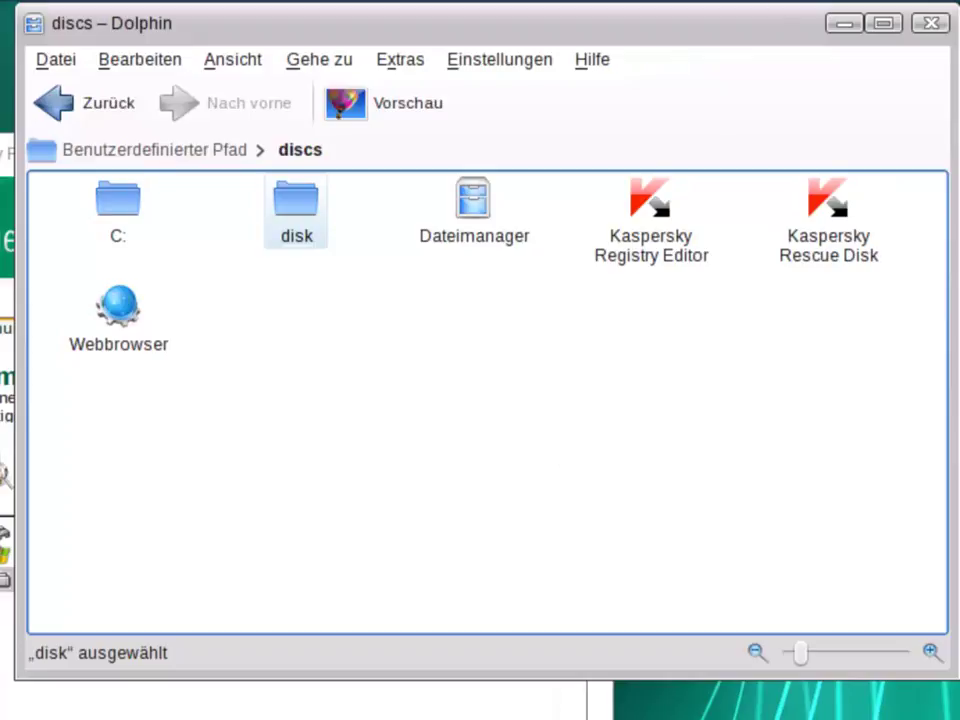
click(930, 24)
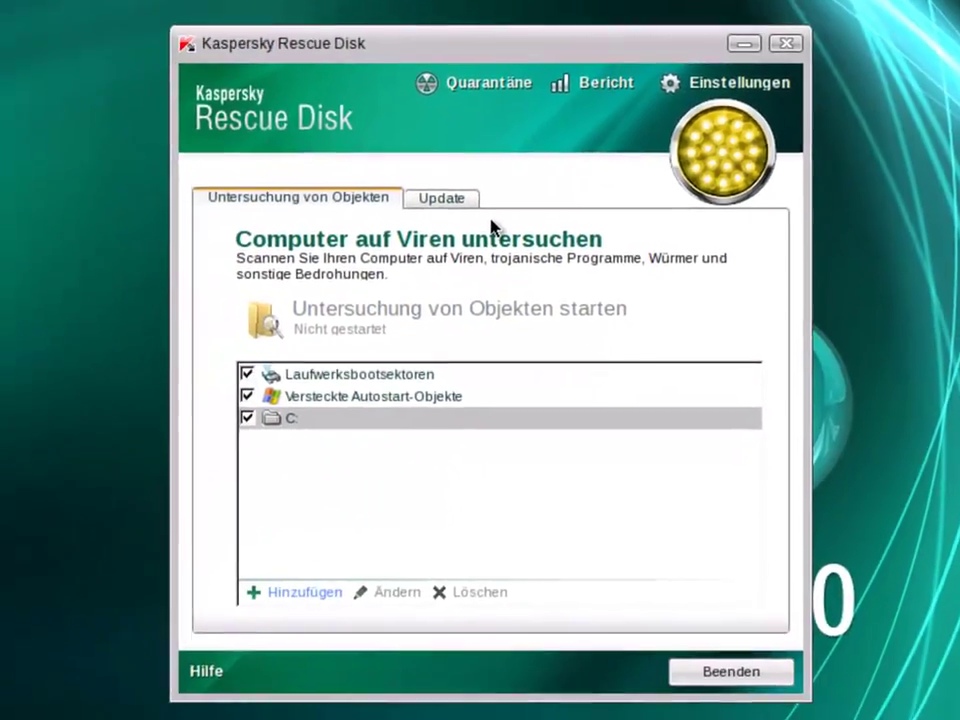
Close the full update report and start the virus scan of the boot sectors, hidden autostart objects and drive C:
click(447, 197)
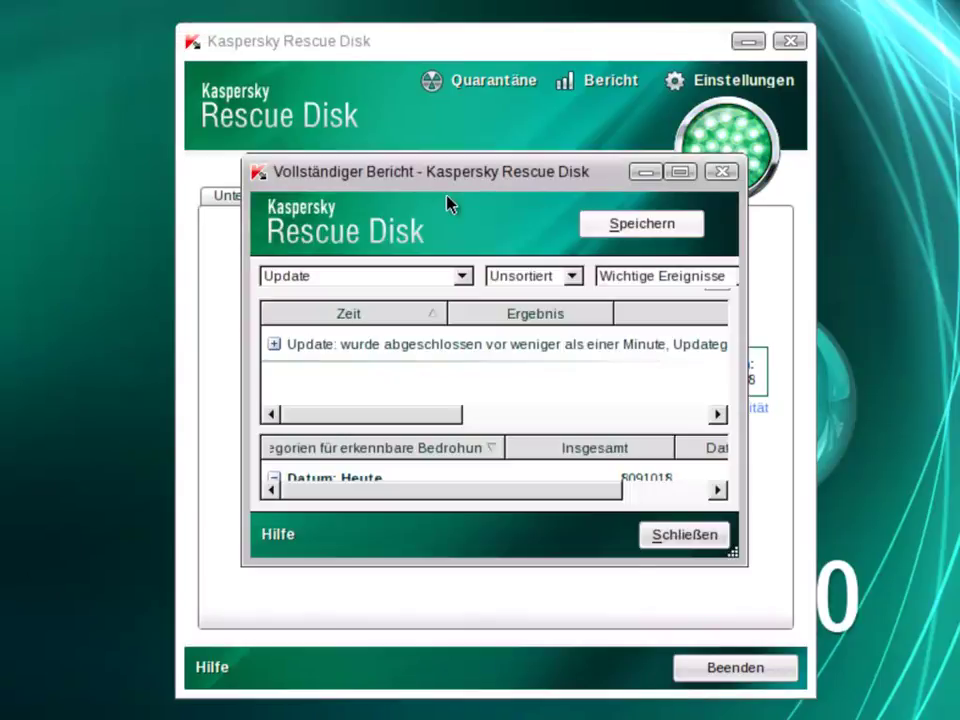
key(alt+s)
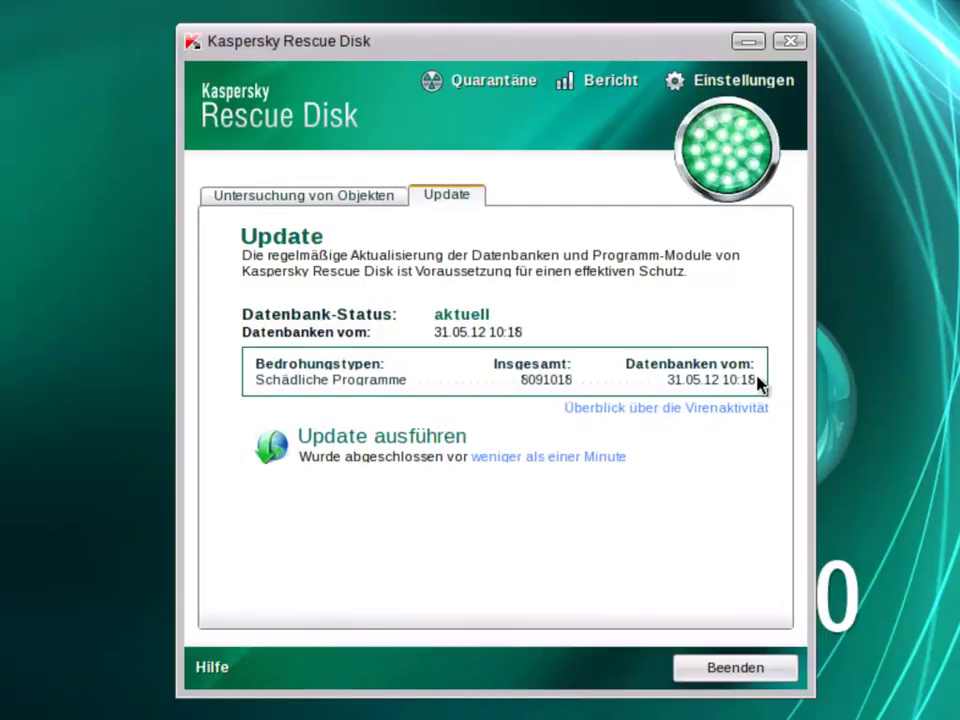
click(376, 200)
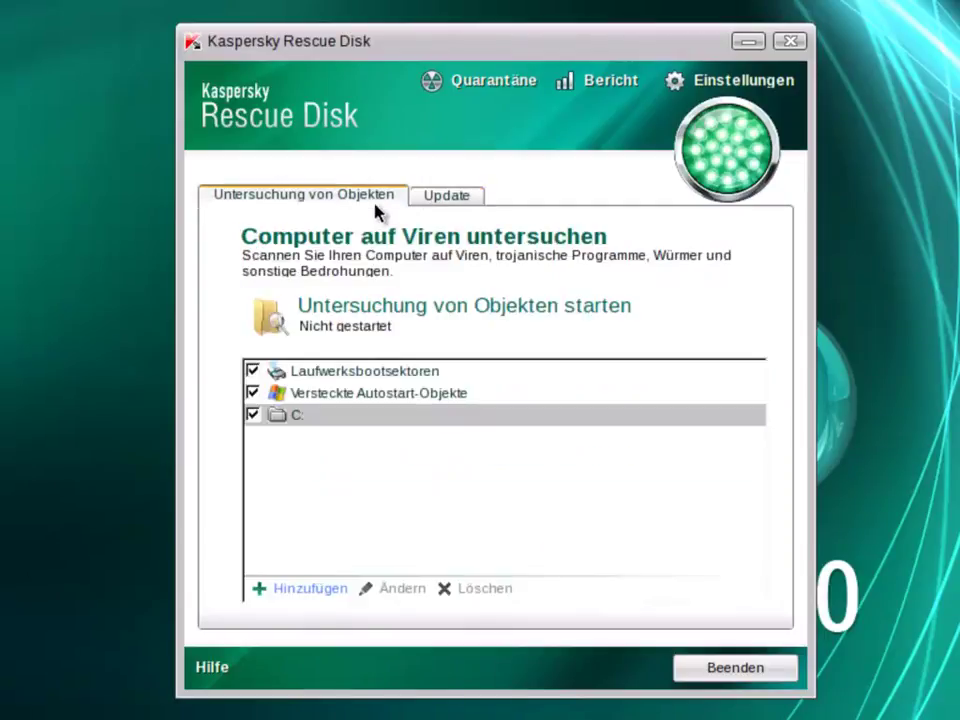
click(322, 315)
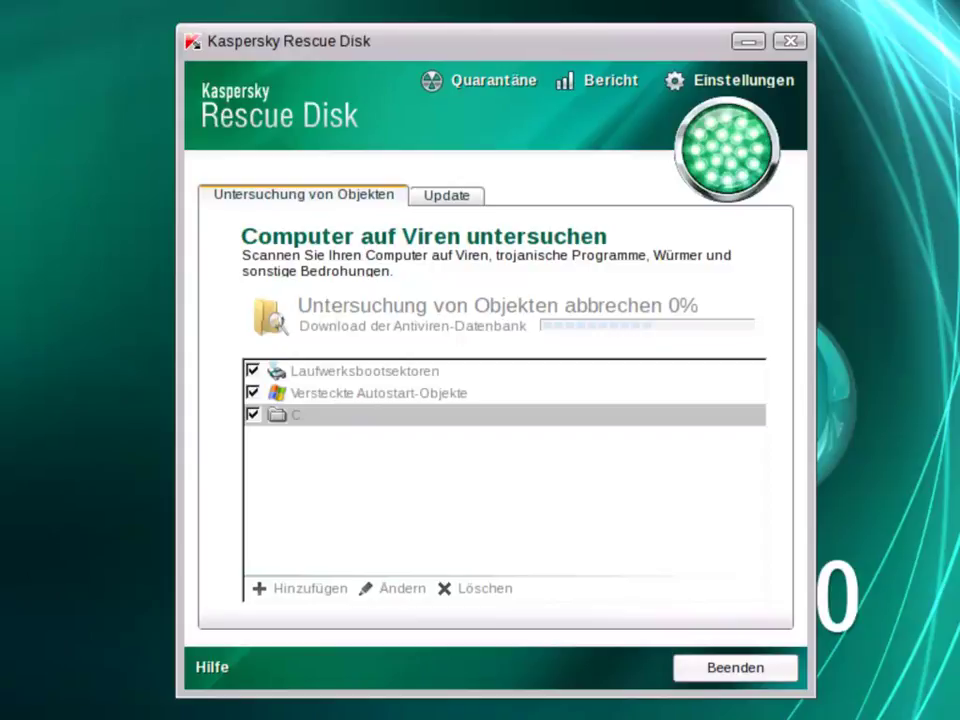
Open the desktop's application launcher
key(super)
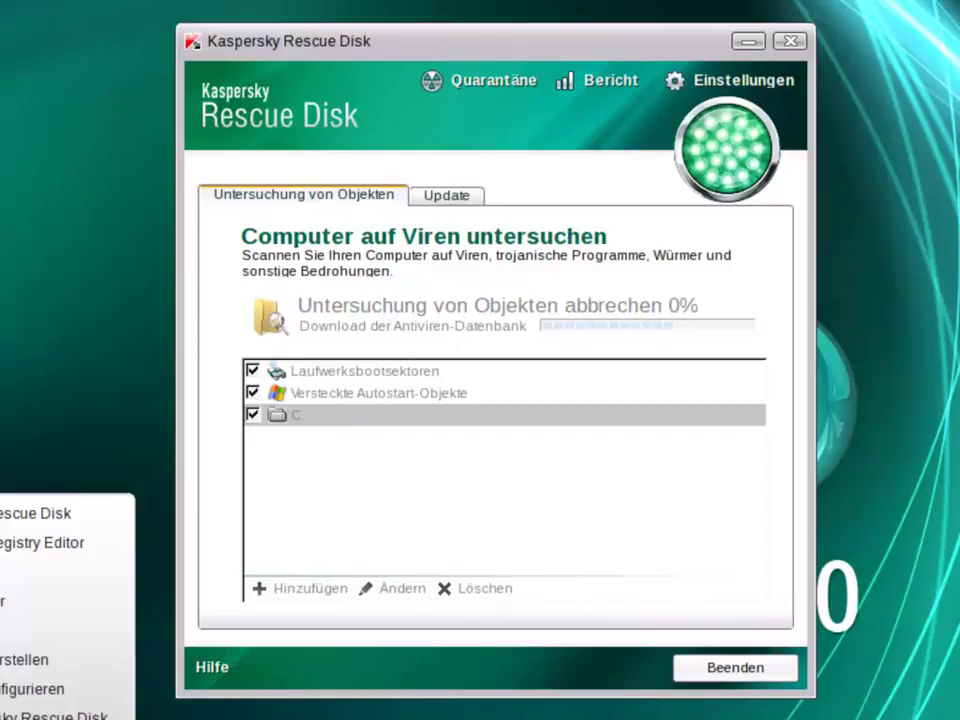